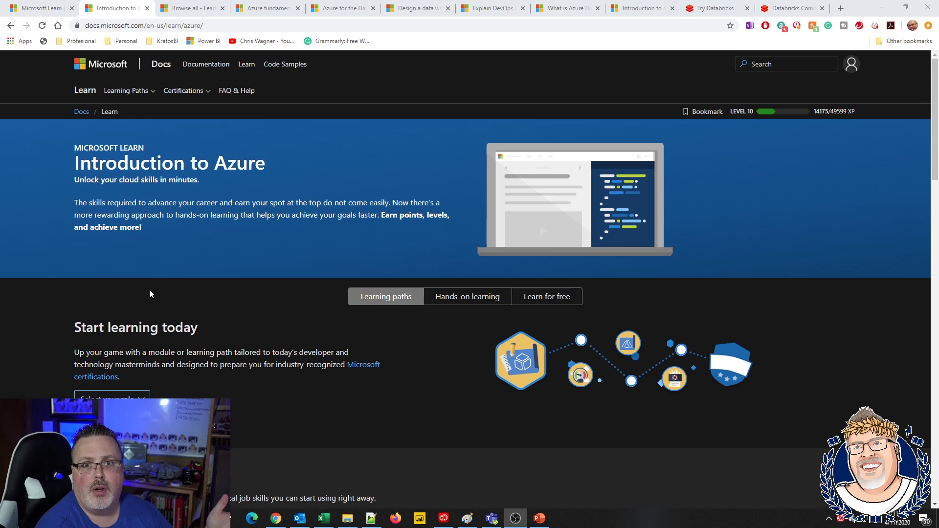
scroll(150, 294, "down", 2)
scroll(150, 294, "down", 1)
scroll(147, 292, "up", 1)
scroll(143, 292, "up", 2)
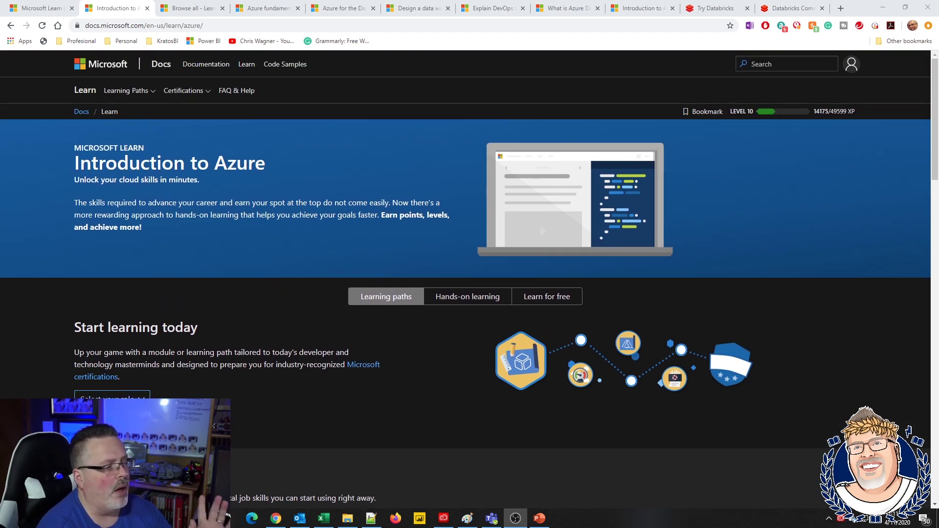
- View the role list, then show the Browse all results filtered to Data Engineer and Azure
left_click(135, 396)
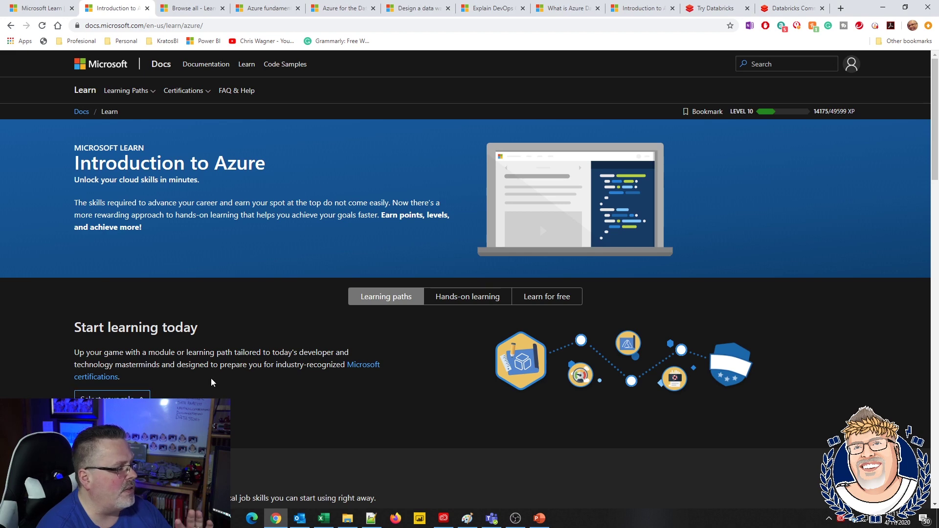
scroll(135, 394, "down", 2)
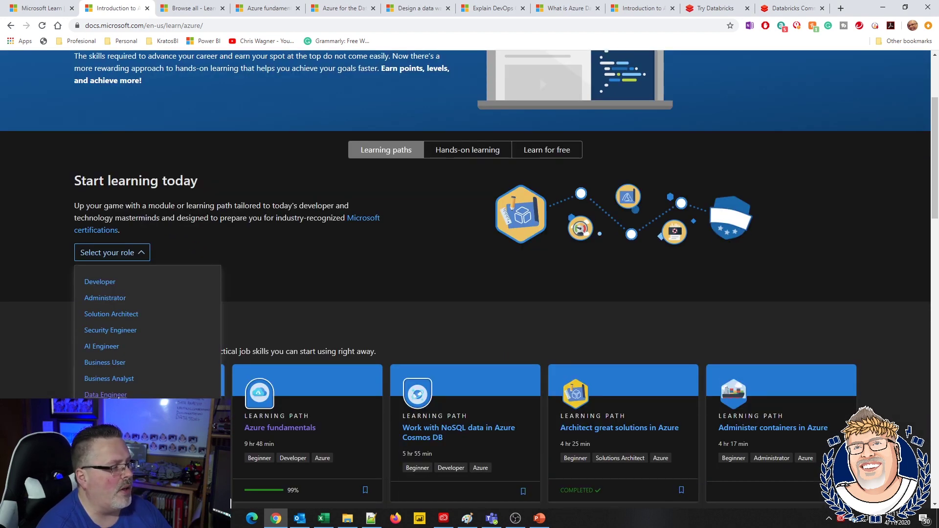
left_click(203, 13)
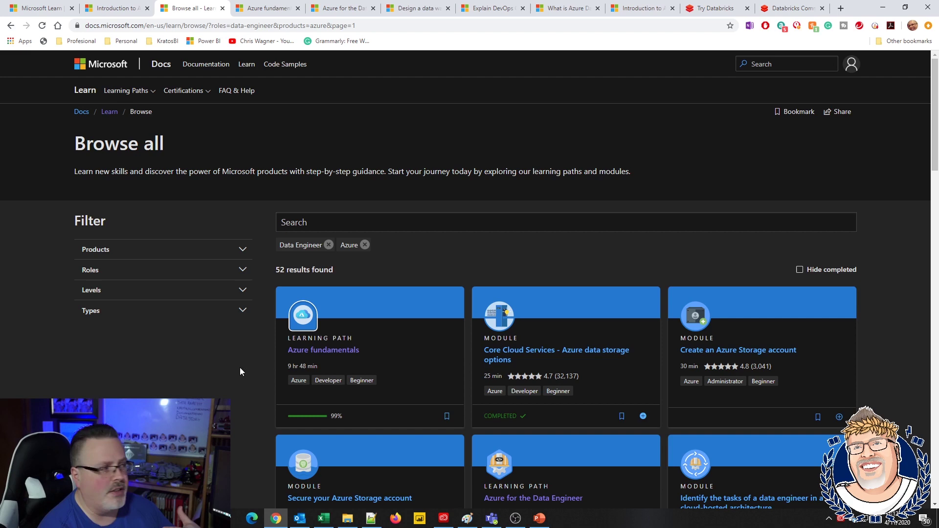
- Show the Azure fundamentals learning path with its 12 modules
left_click(252, 11)
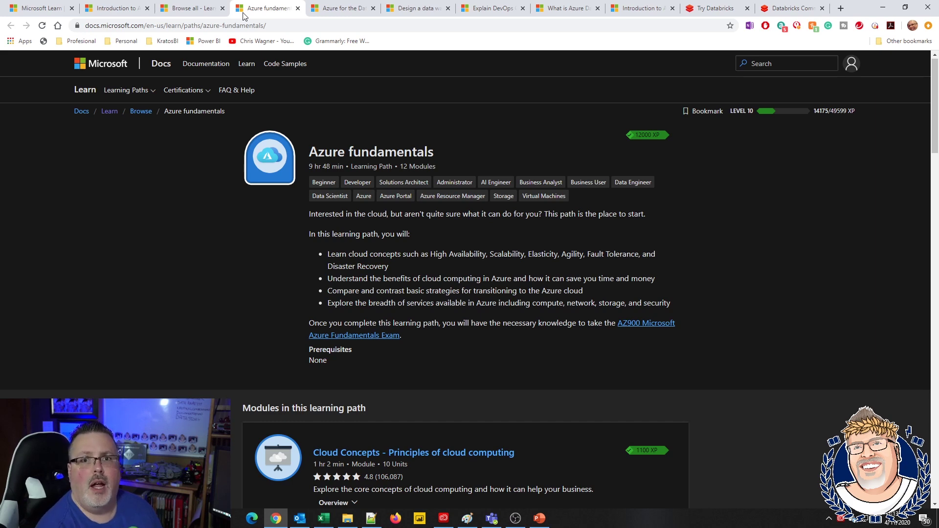
- Compare the Azure fundamentals and Azure for the Data Engineer paths, ending on the Data Engineer path
left_click(339, 8)
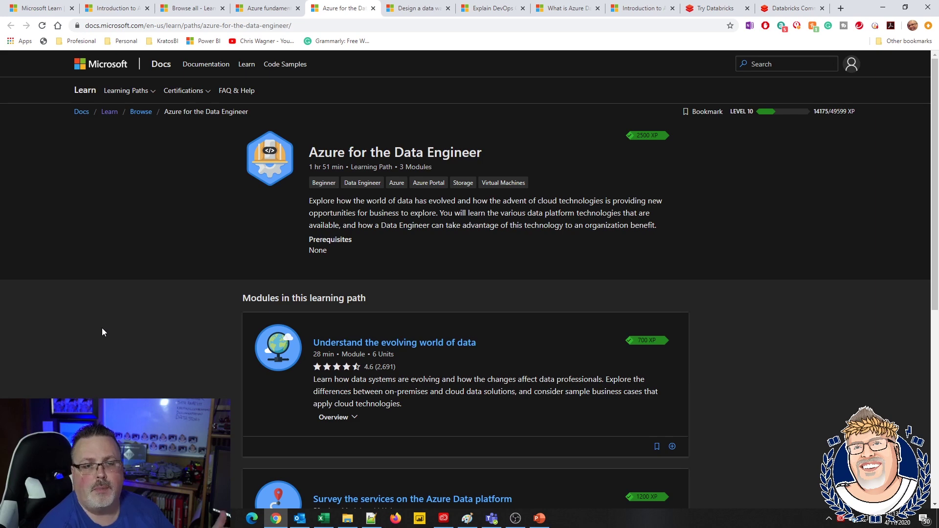
left_click(282, 9)
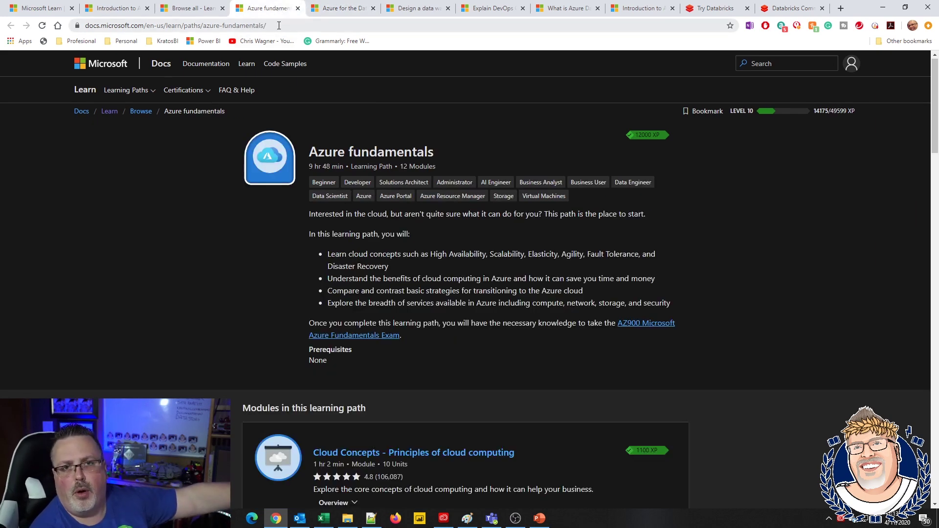
left_click(335, 9)
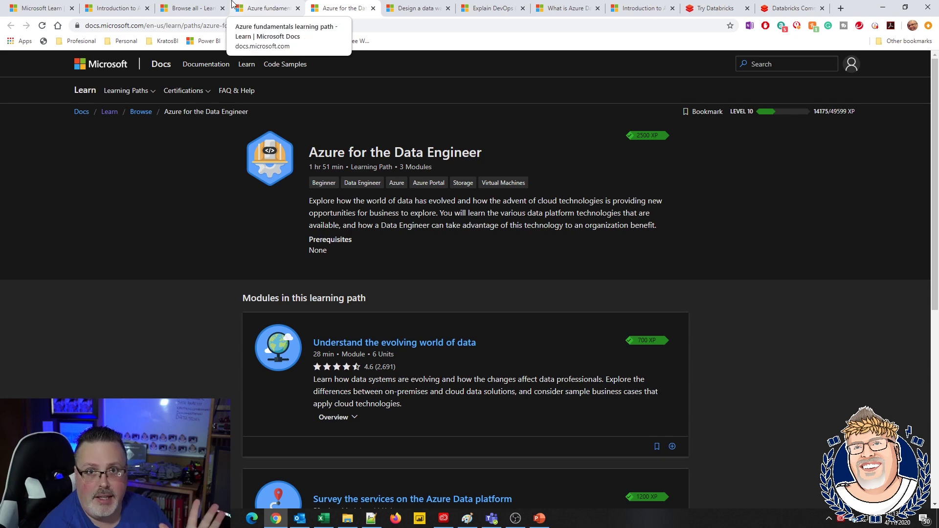
left_click(260, 9)
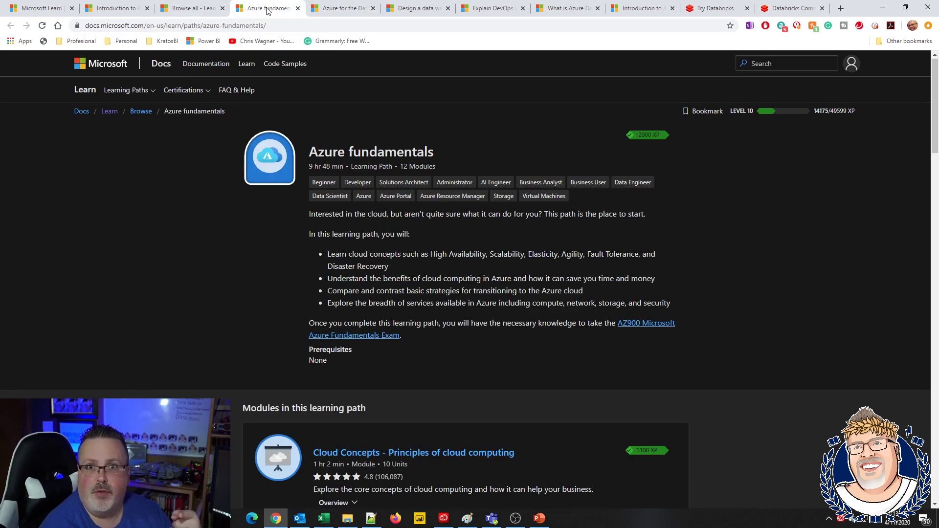
left_click(327, 11)
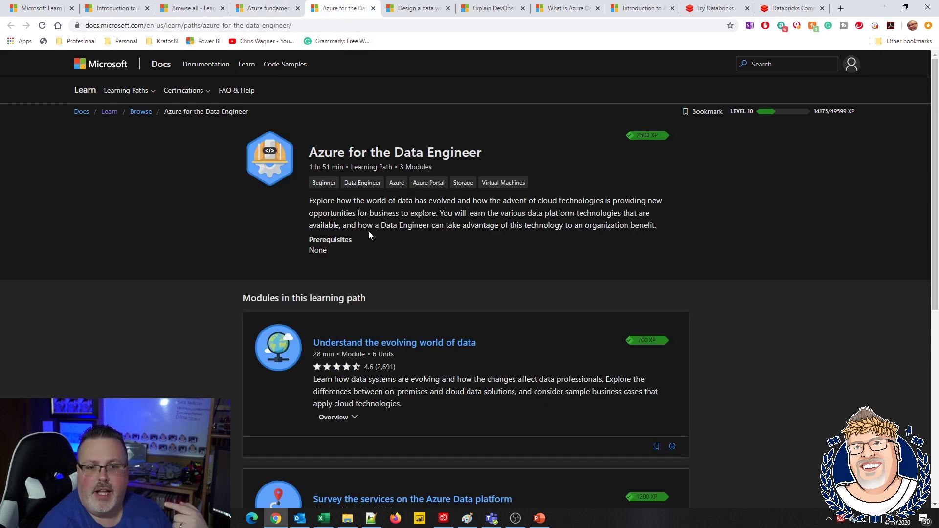
scroll(369, 232, "down", 1)
scroll(369, 231, "down", 1)
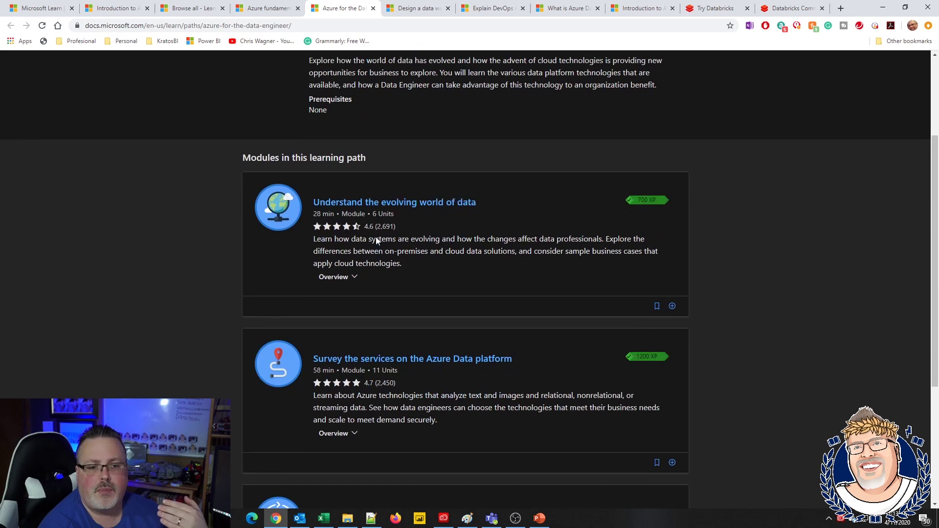
scroll(376, 237, "down", 1)
scroll(373, 239, "down", 1)
scroll(373, 238, "up", 1)
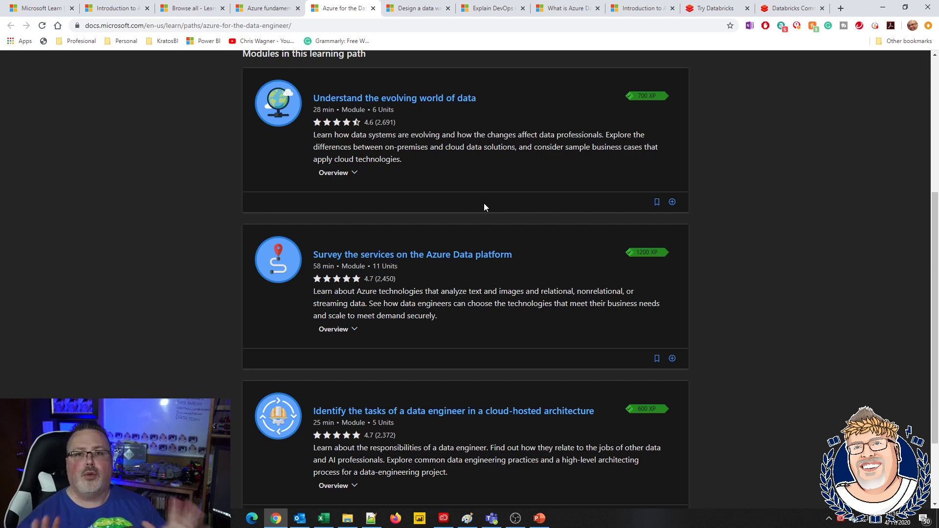
- Show the Design a data warehouse with Azure Synapse Analytics module and its units
left_click(441, 13)
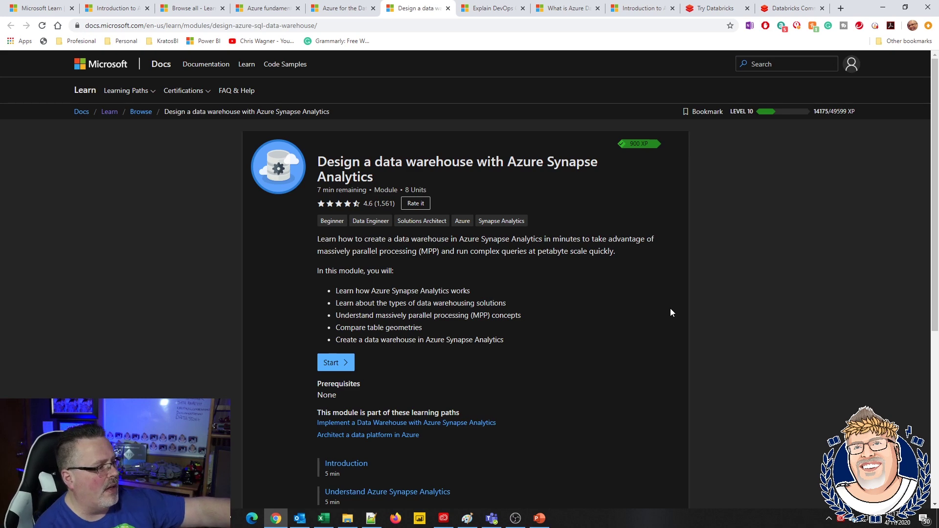
scroll(426, 312, "down", 1)
scroll(426, 311, "down", 1)
scroll(426, 323, "down", 1)
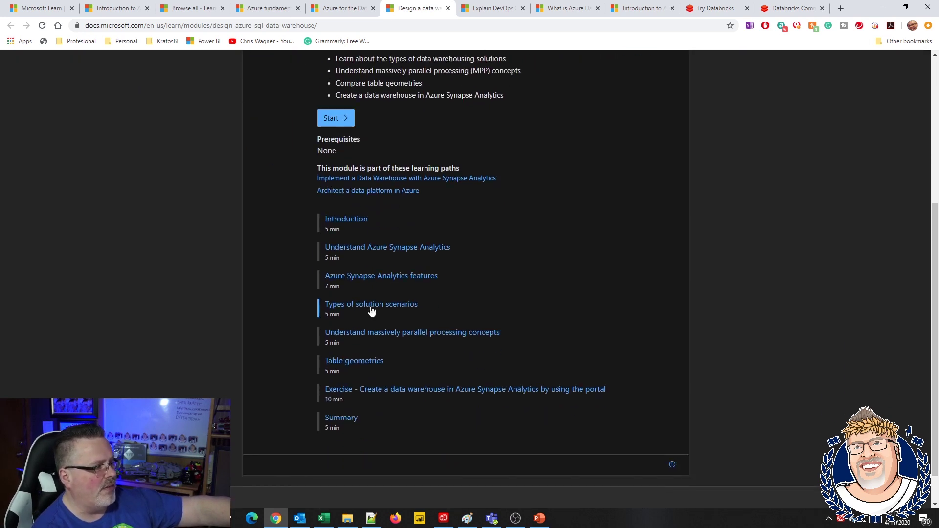
scroll(428, 341, "down", 1)
scroll(428, 341, "up", 3)
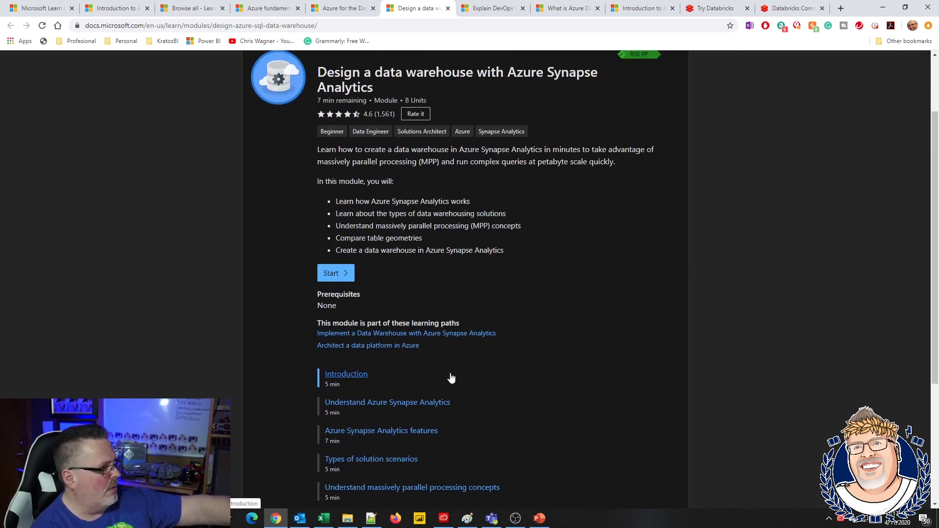
scroll(451, 378, "up", 2)
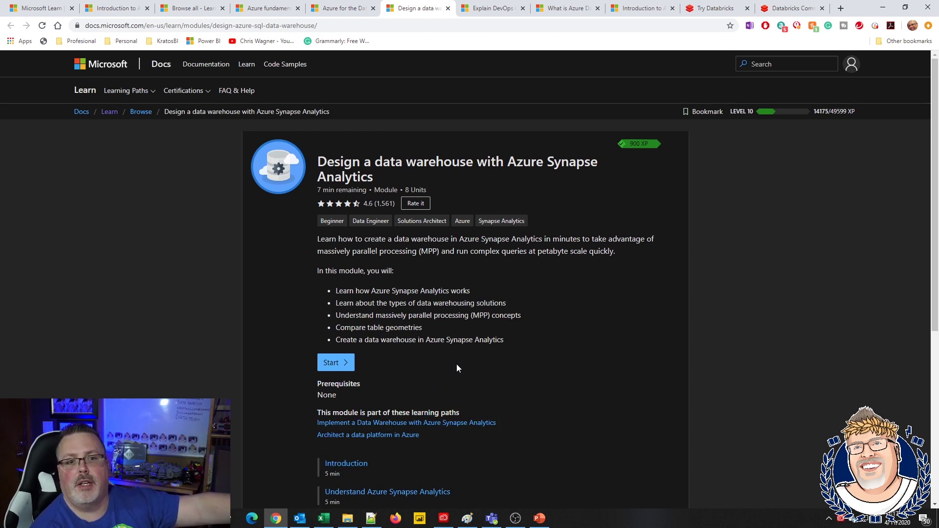
- Show the Explain DevOps Continuous Delivery and Continuous Quality module page
left_click(490, 9)
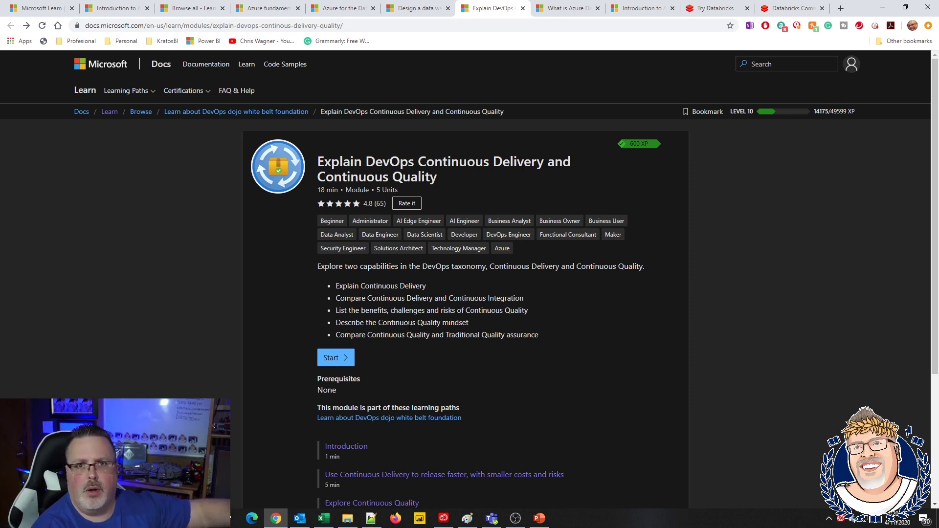
- Show the What is Azure Databricks? article with its architecture diagram
left_click(582, 13)
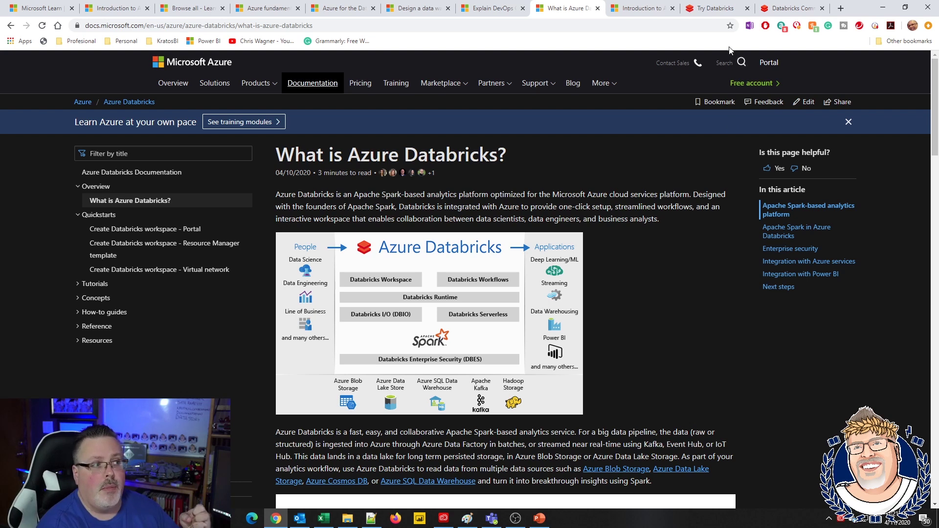
- Show the Try Databricks free-trial sign-up form on databricks.com
left_click(718, 9)
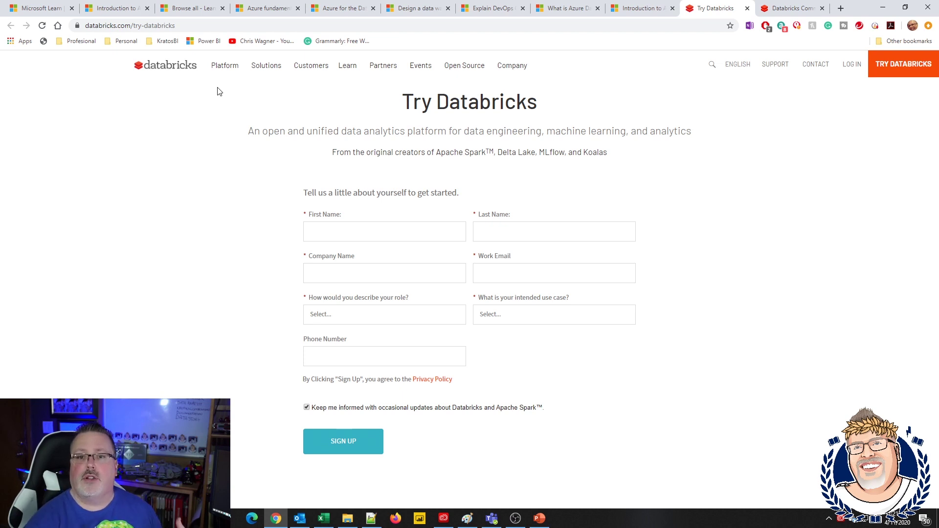
- View the Databricks Community Edition workspace, then the What is Azure Data Factory? article
left_click(784, 8)
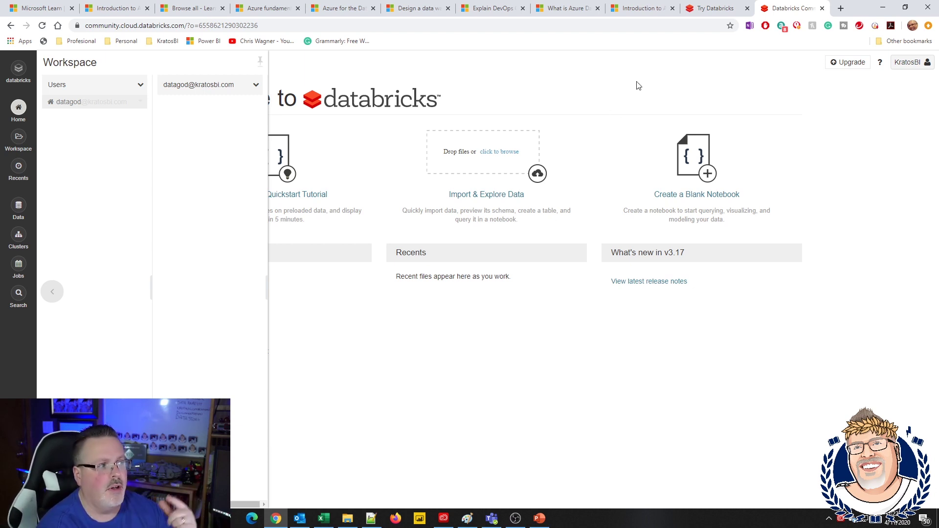
left_click(642, 8)
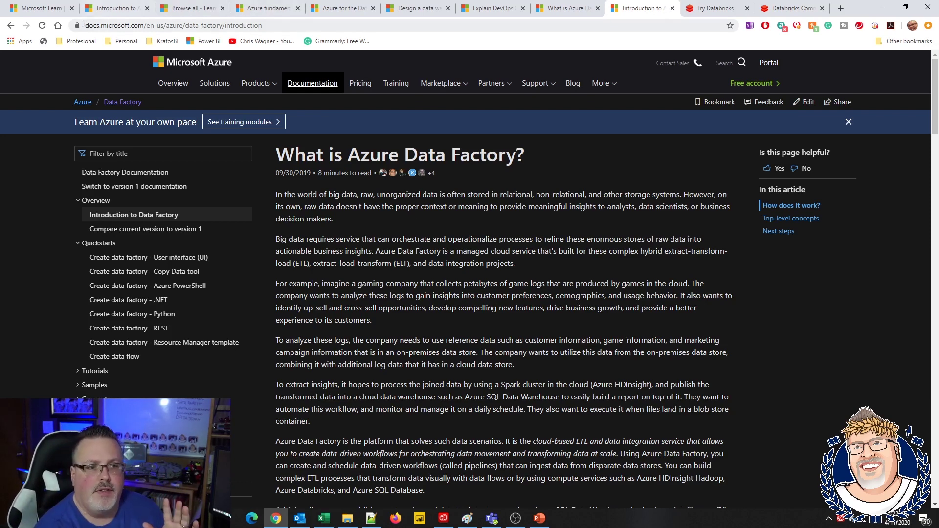
- Return to the Microsoft Learn Azure page after reading the Data Factory introduction
left_click(116, 15)
- Show the Browse all page with 52 Data Engineer and Azure results
left_click(196, 11)
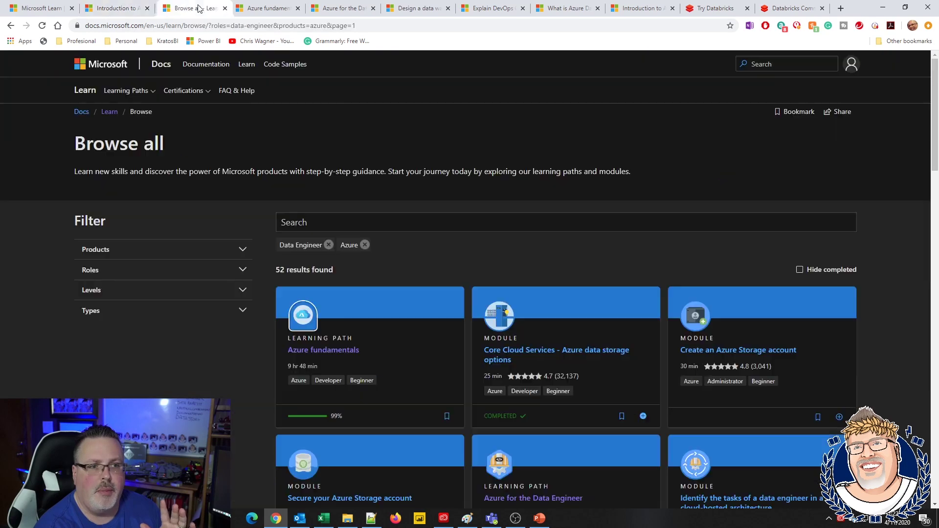